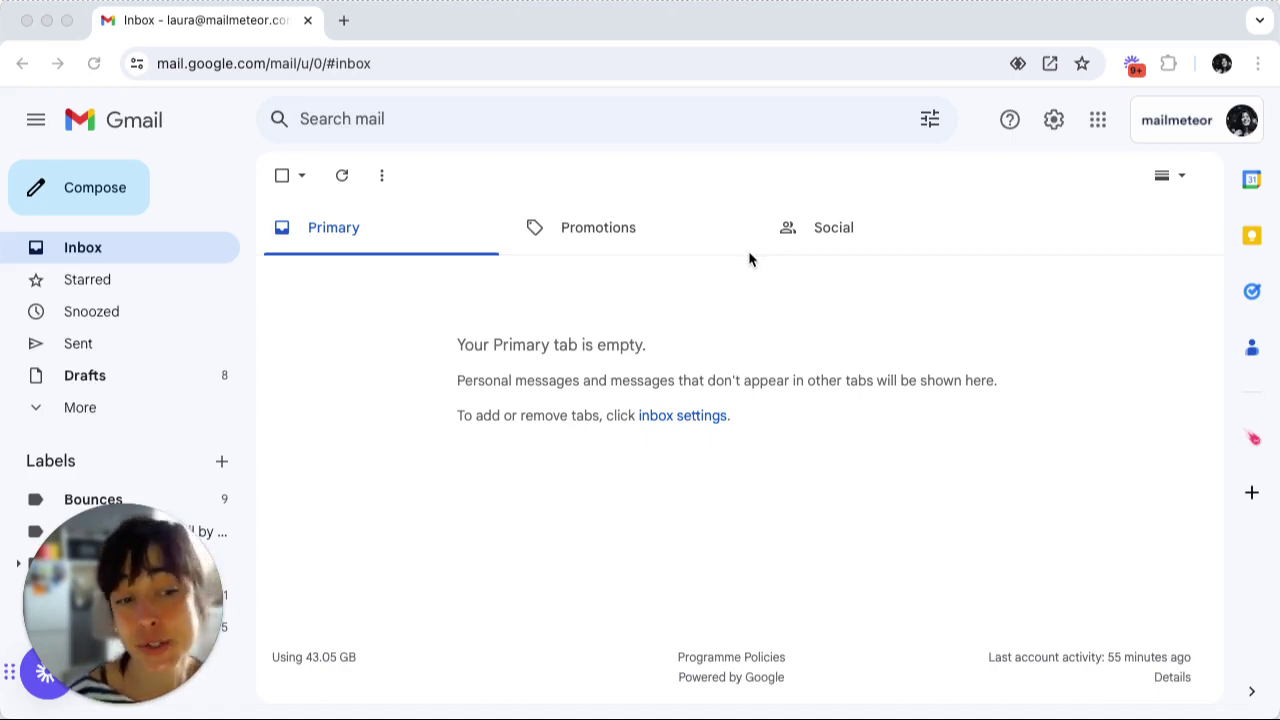
Launch the Mailmeteor dashboard in a new tab from the Gmail side-panel add-on.
left_click(1253, 440)
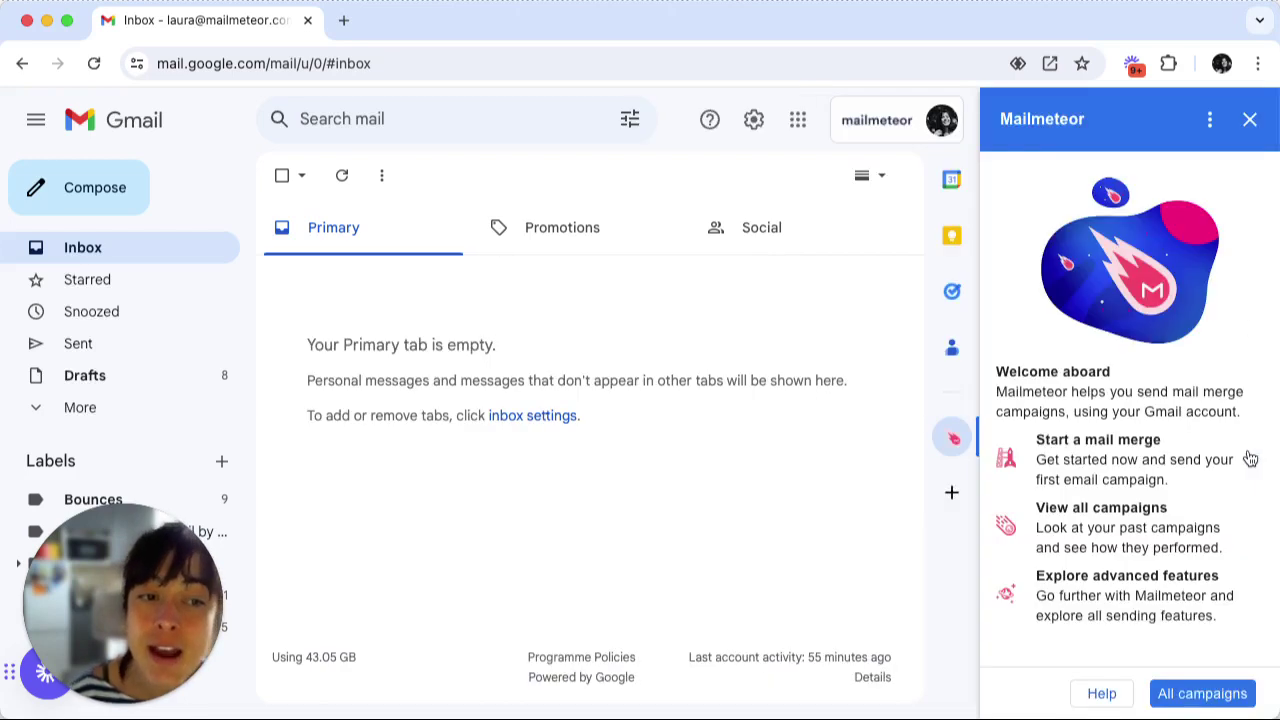
left_click(1209, 121)
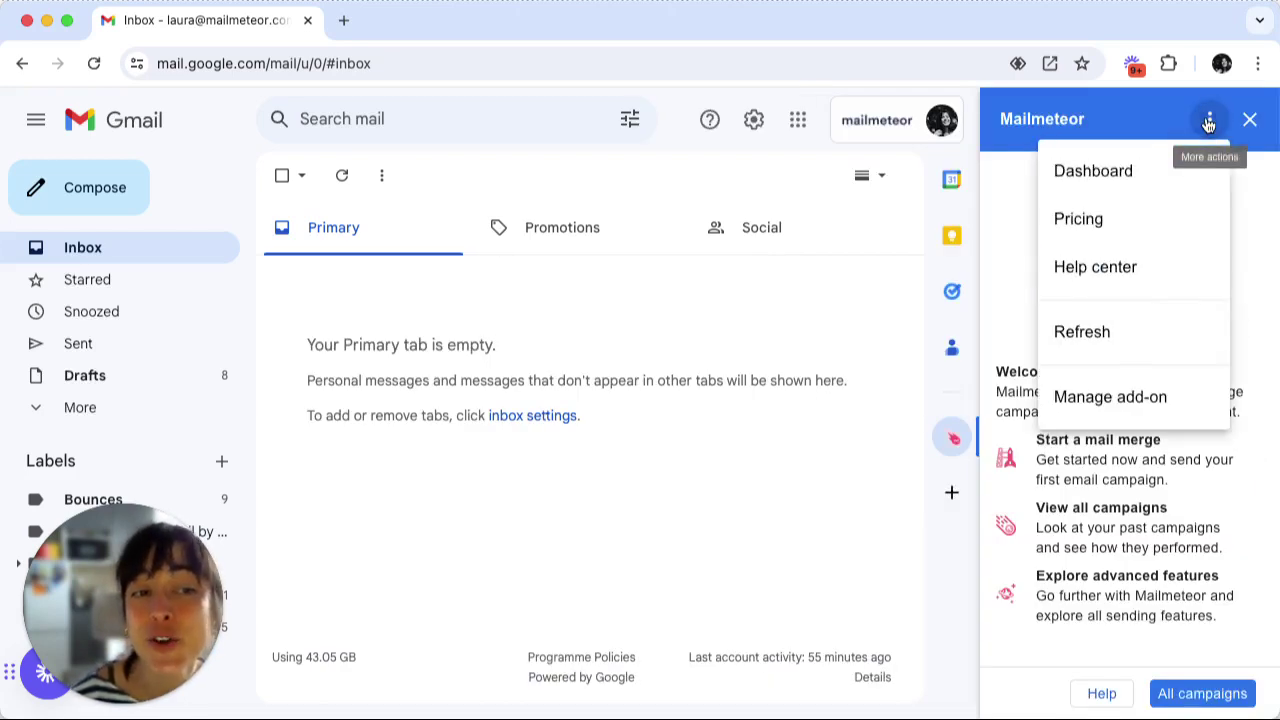
left_click(1122, 173)
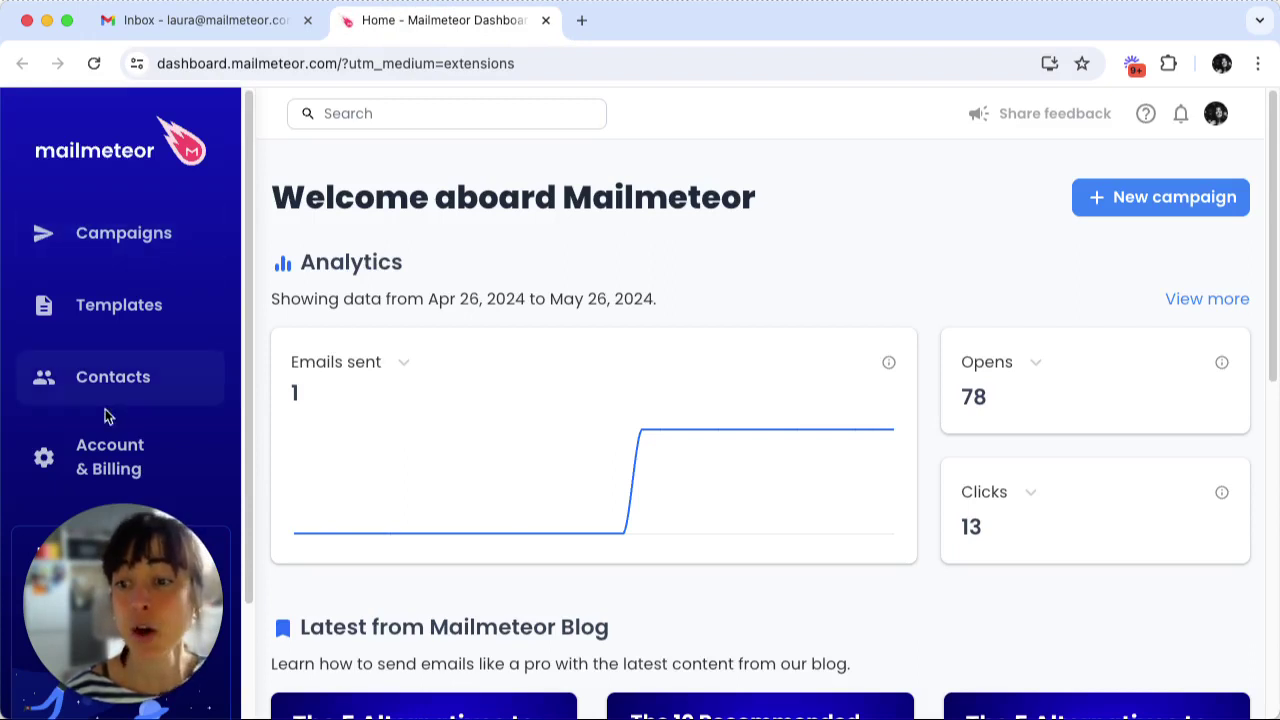
Open the email signature editor from Account & Billing's Advanced settings.
left_click(108, 463)
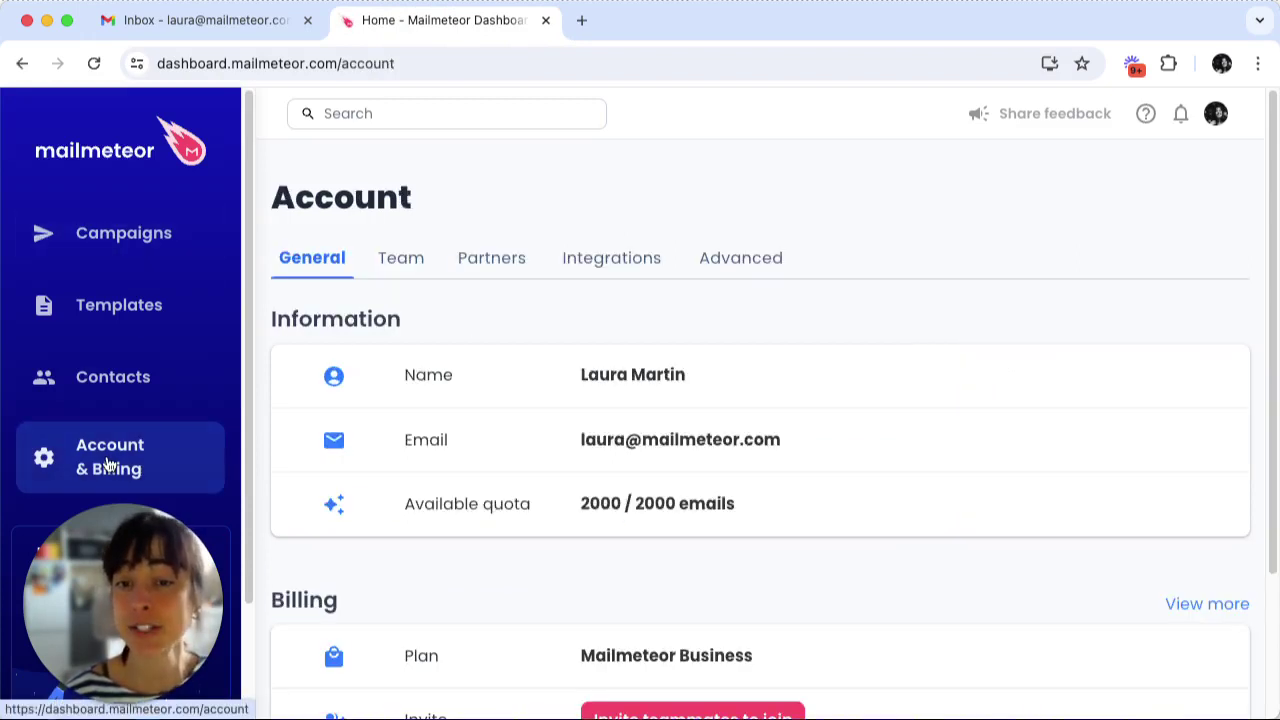
left_click(749, 275)
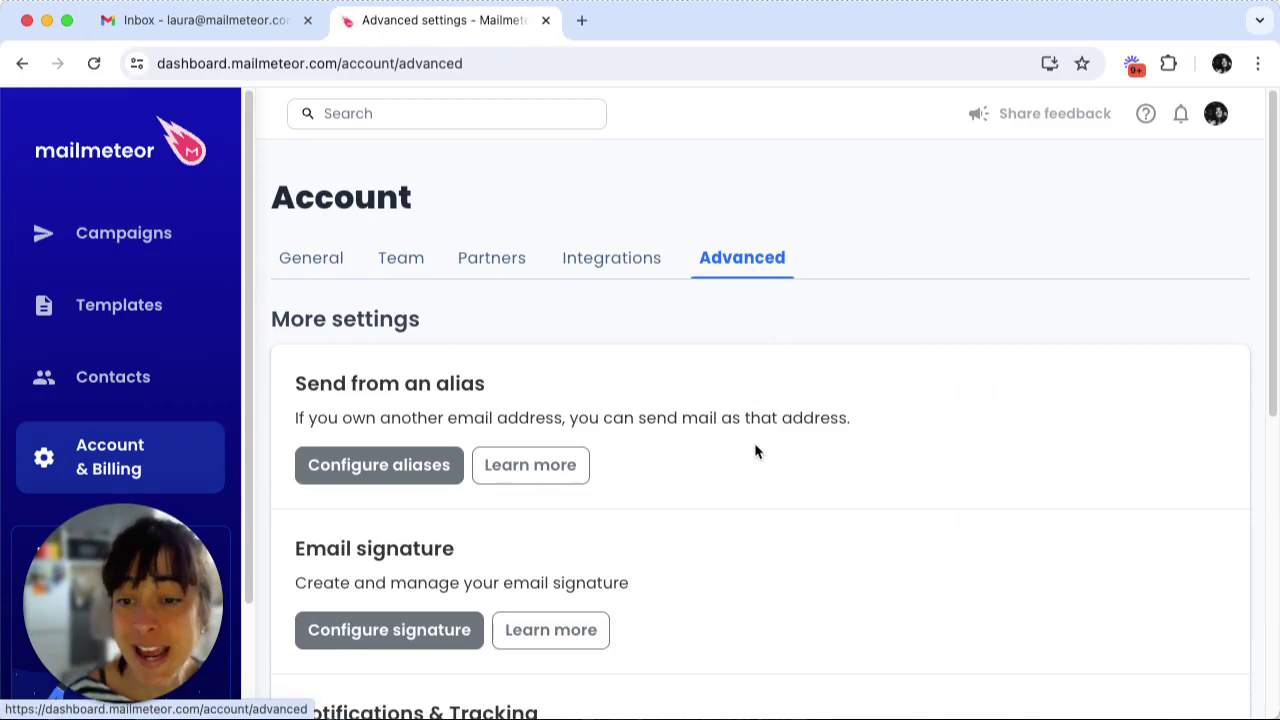
scroll(755, 453, "down", 1)
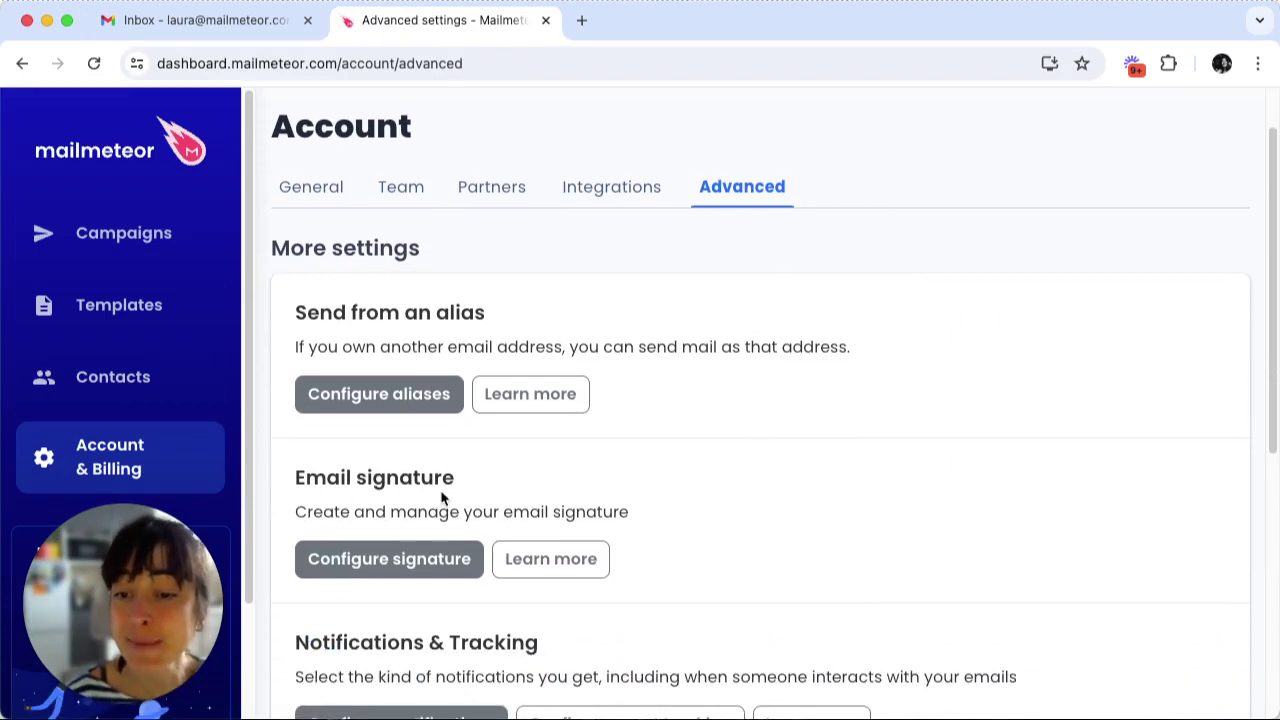
left_click(418, 572)
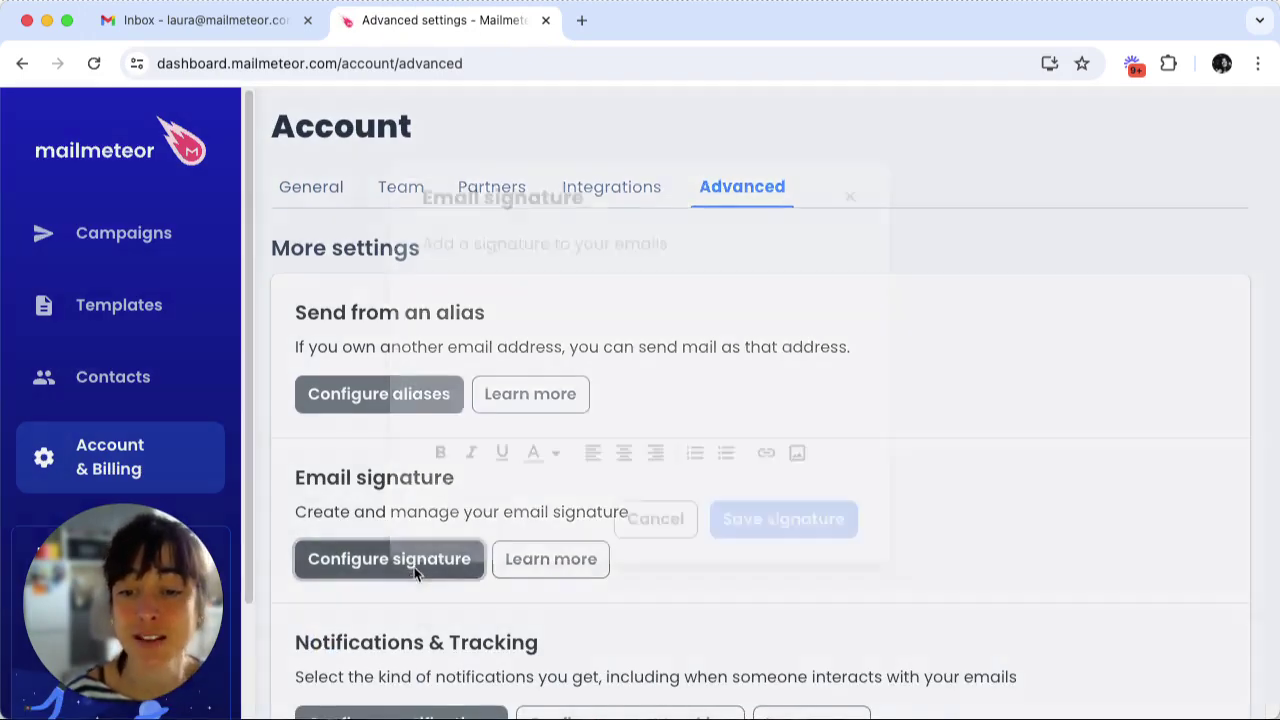
Paste the prepared signature with bold name/title, tagline, Website | Support links and logo.
left_click(654, 374)
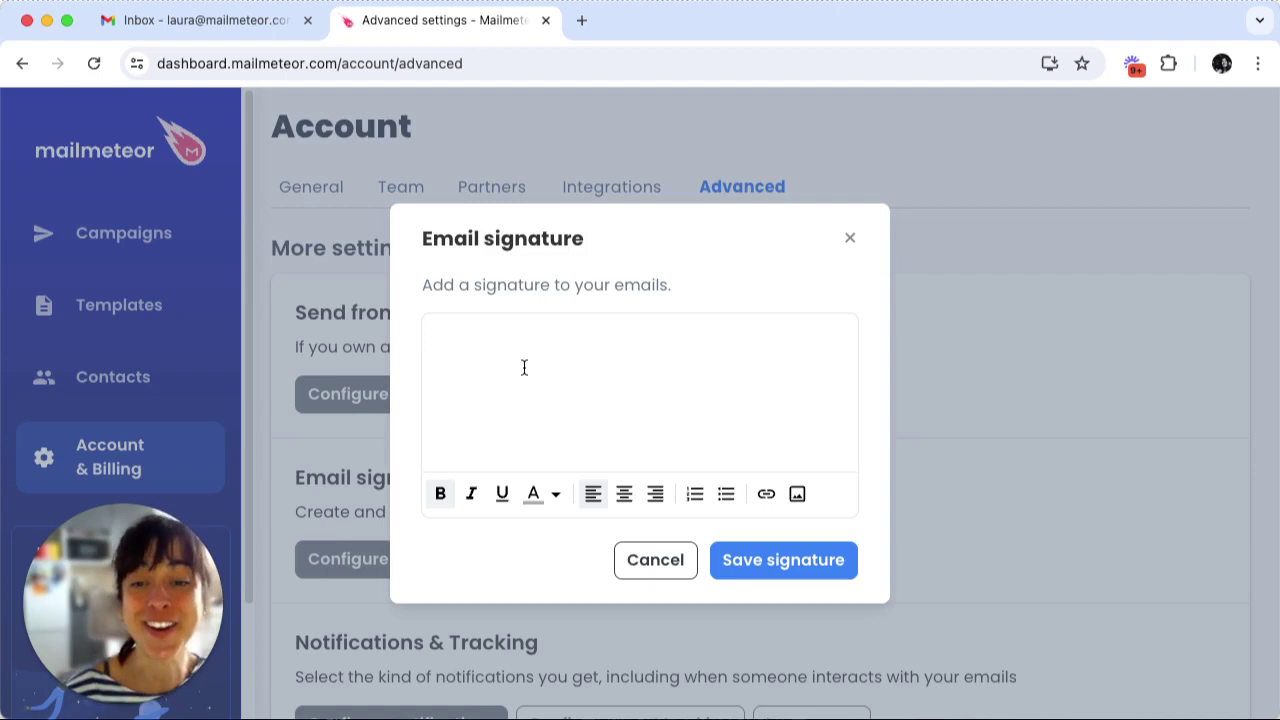
key("super+v")
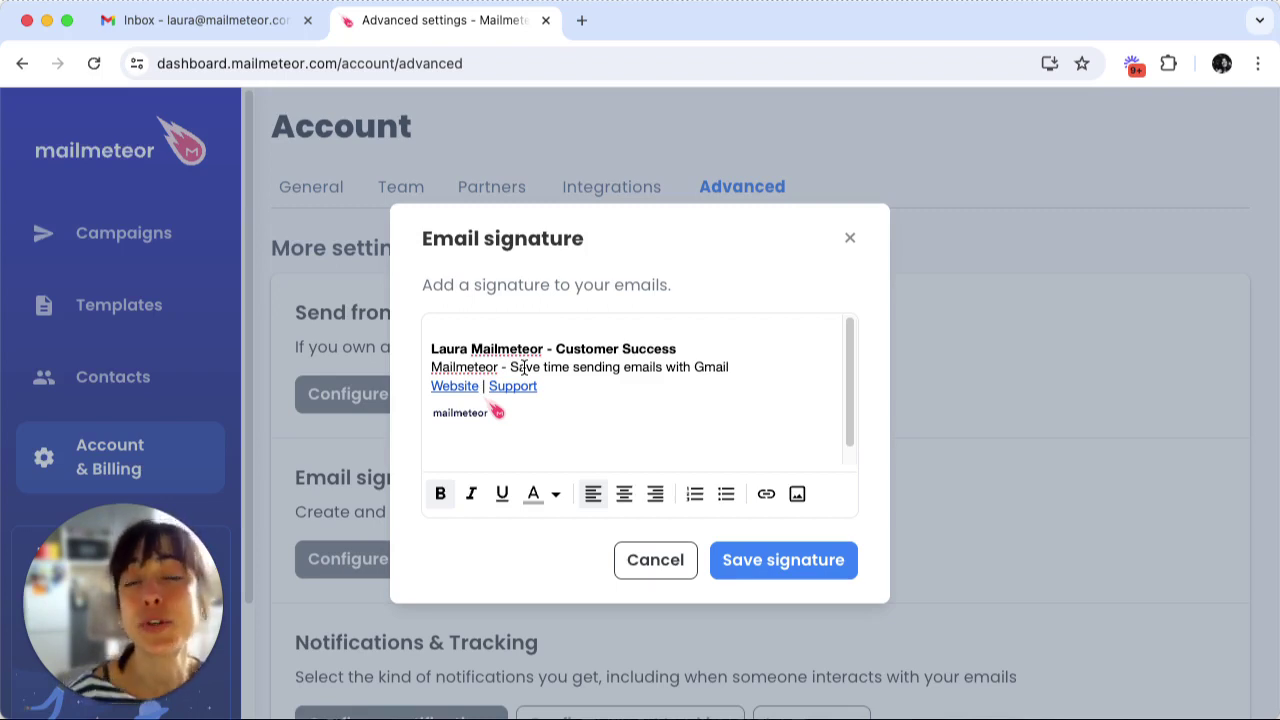
left_click(744, 411)
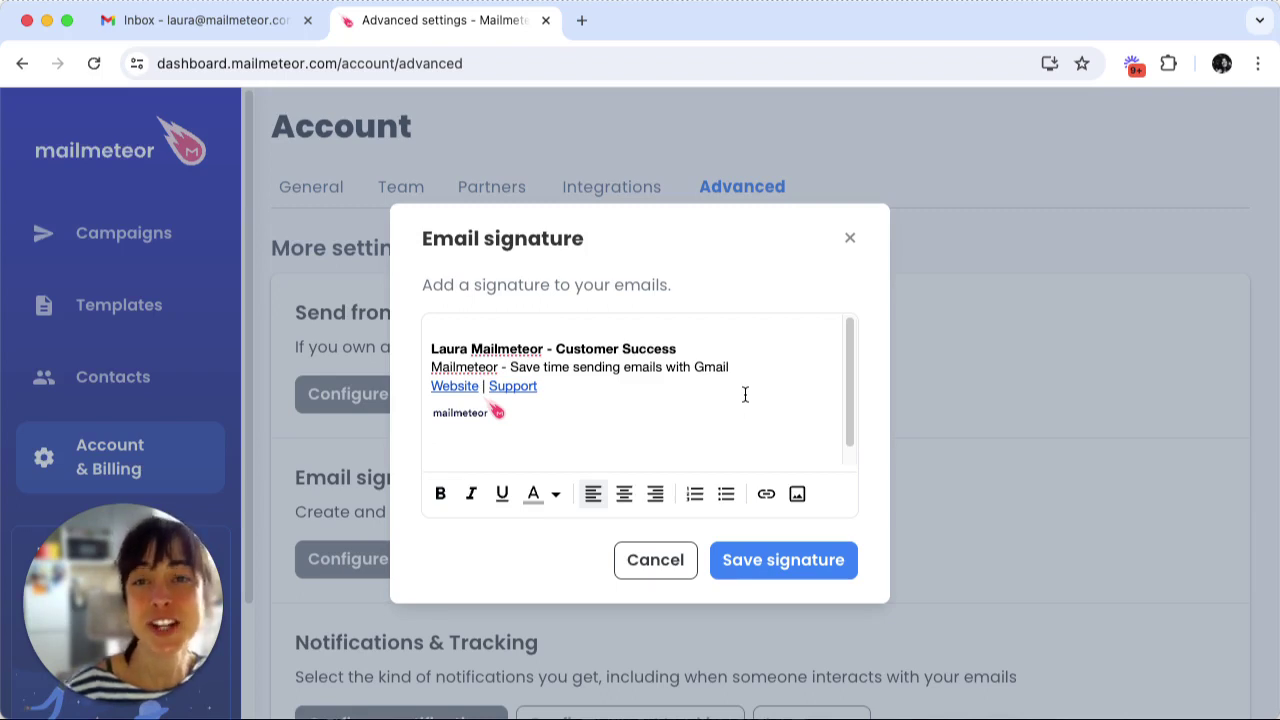
Save the signature and return to the Advanced account settings.
left_click(808, 567)
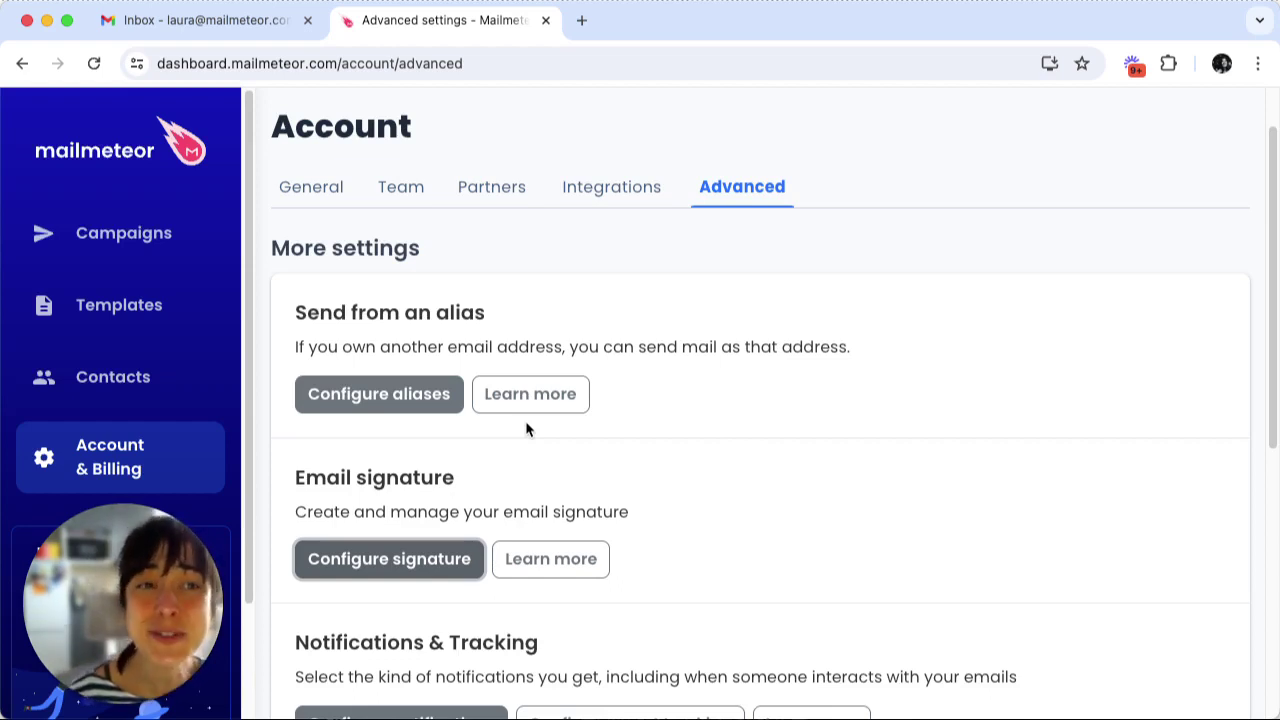
left_click(358, 563)
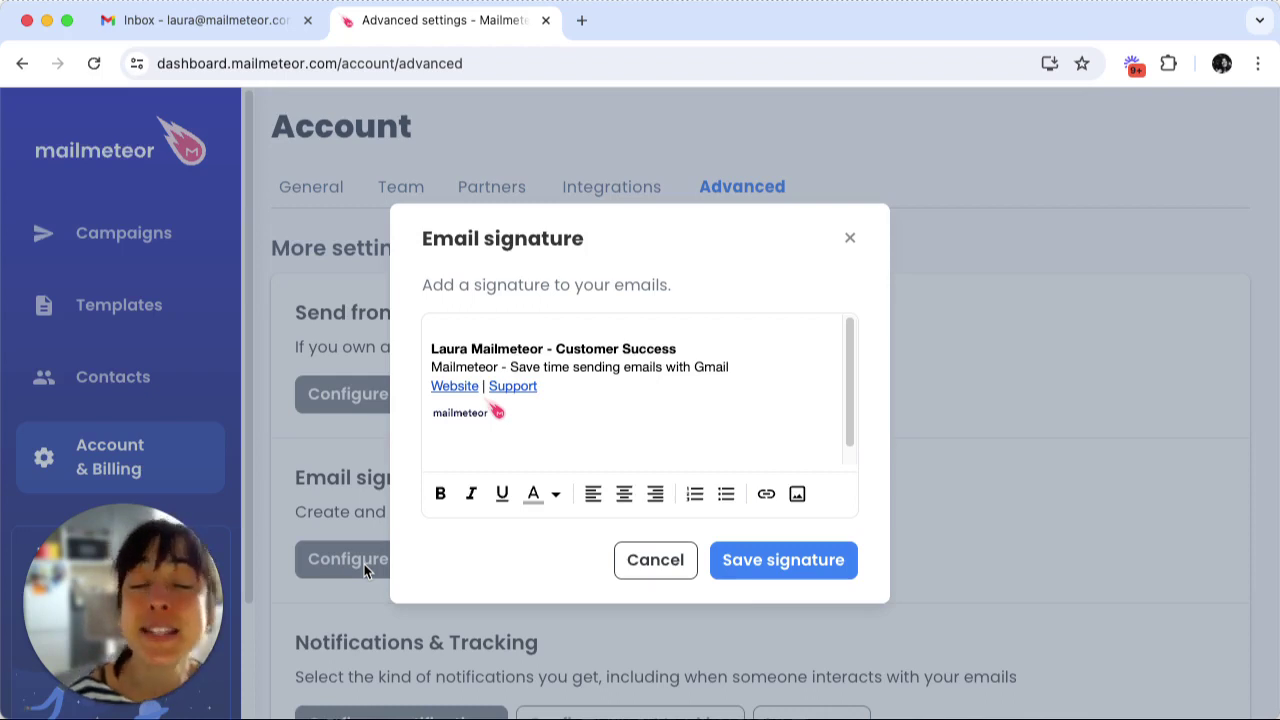
left_click(364, 564)
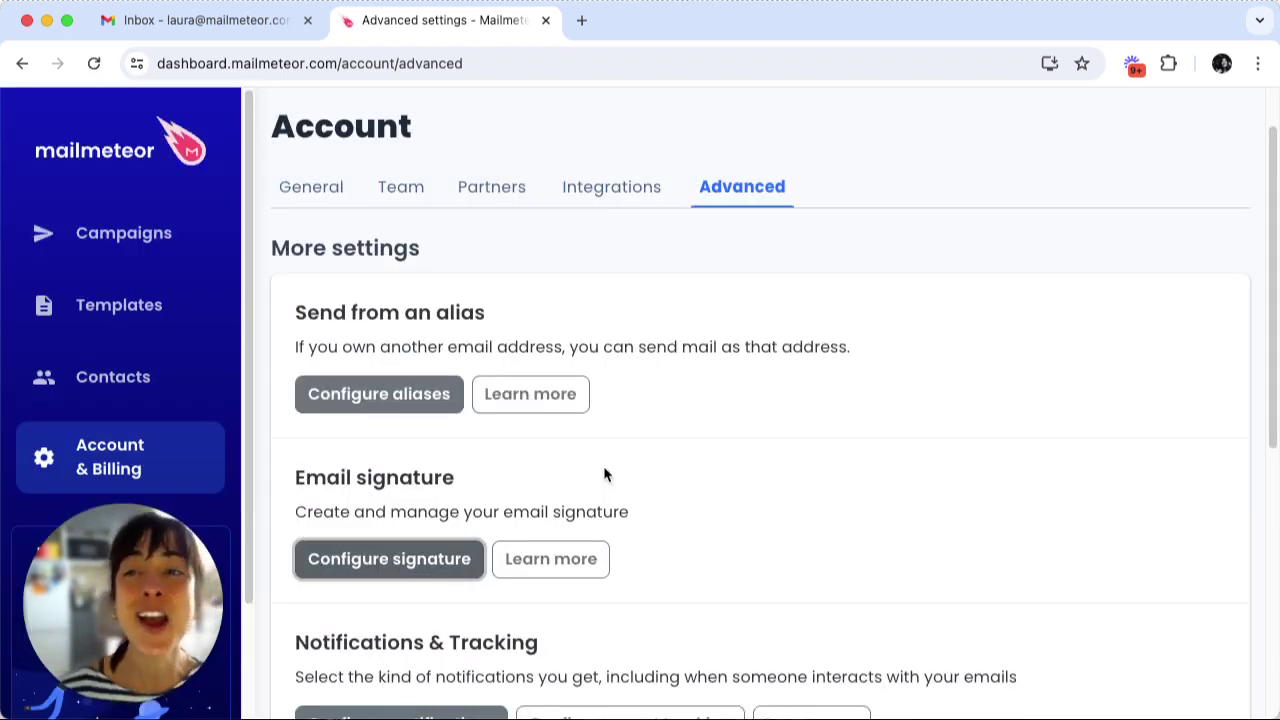